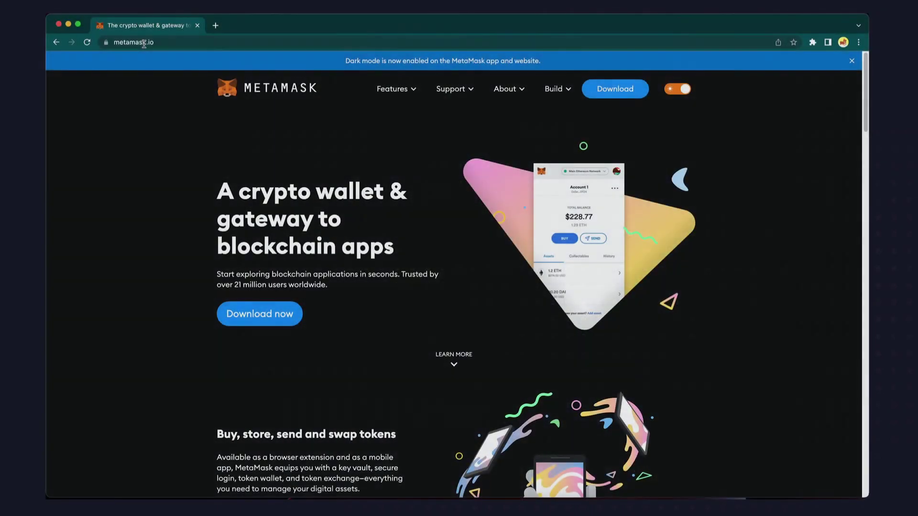
Go from the MetaMask download page to its Chrome Web Store listing and choose Add to Chrome
click(613, 90)
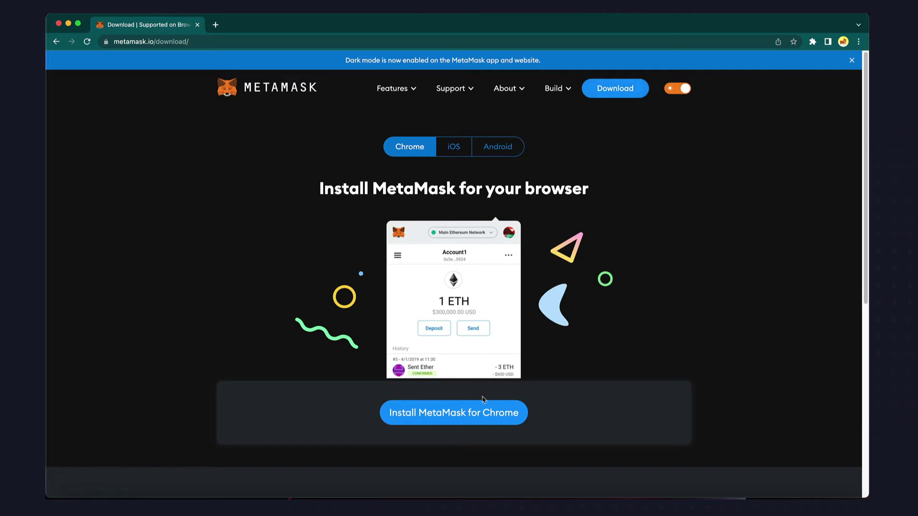
click(483, 416)
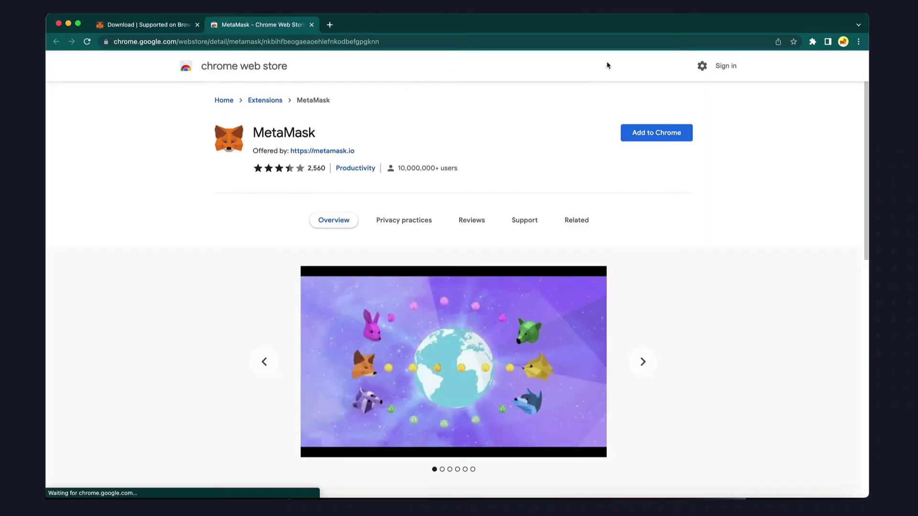
click(641, 132)
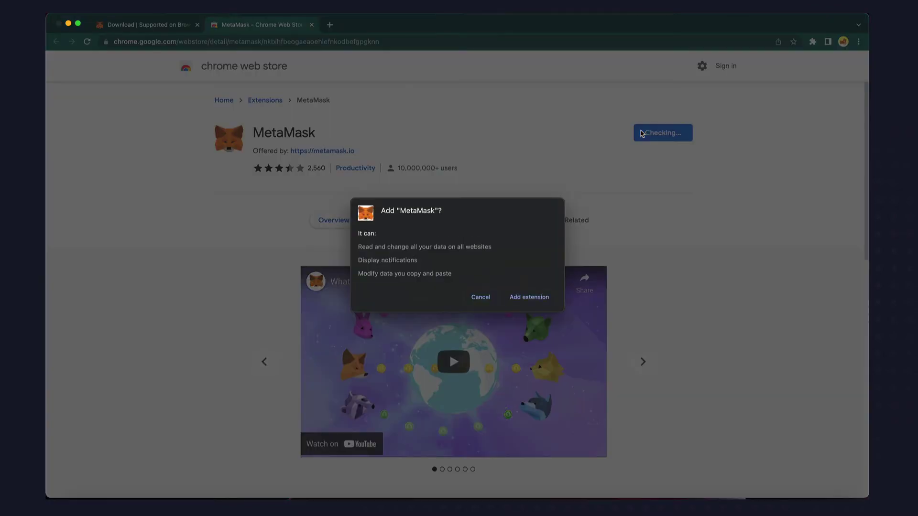
Add the MetaMask extension, begin creating a brand-new wallet, and decline usage-data sharing
click(525, 299)
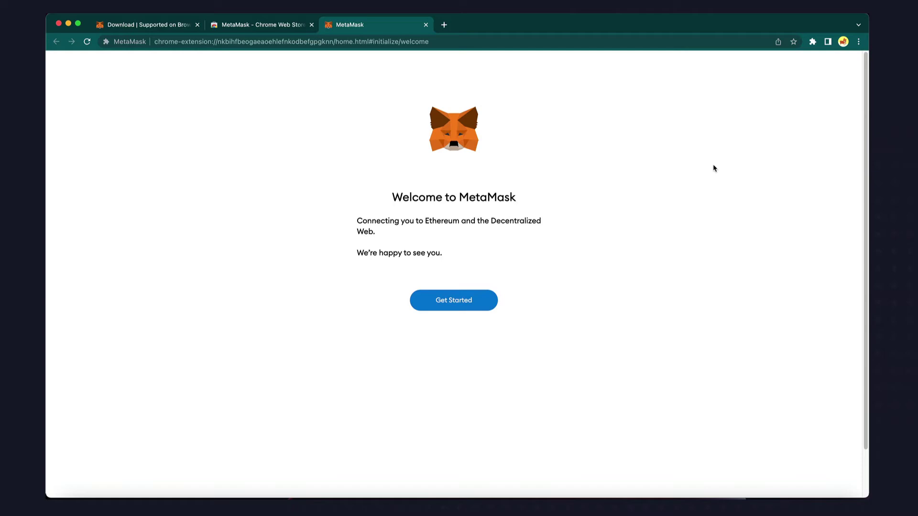
click(458, 308)
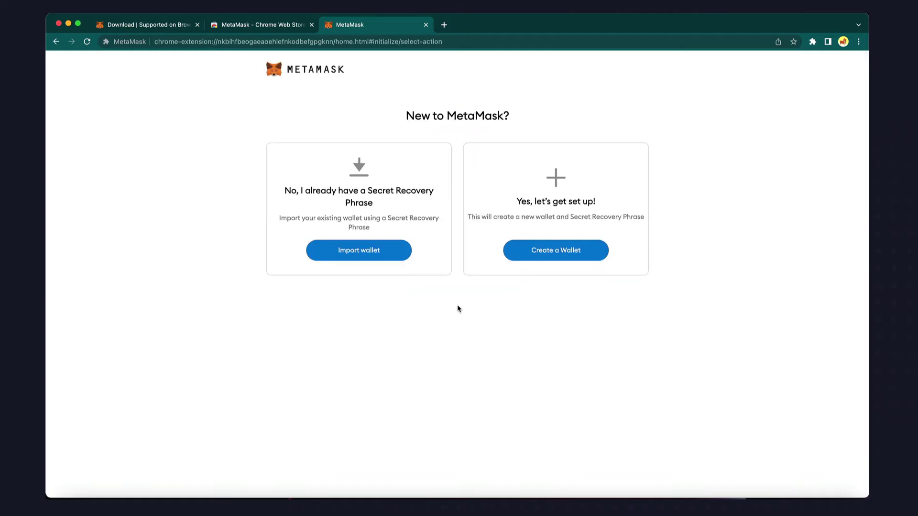
click(555, 251)
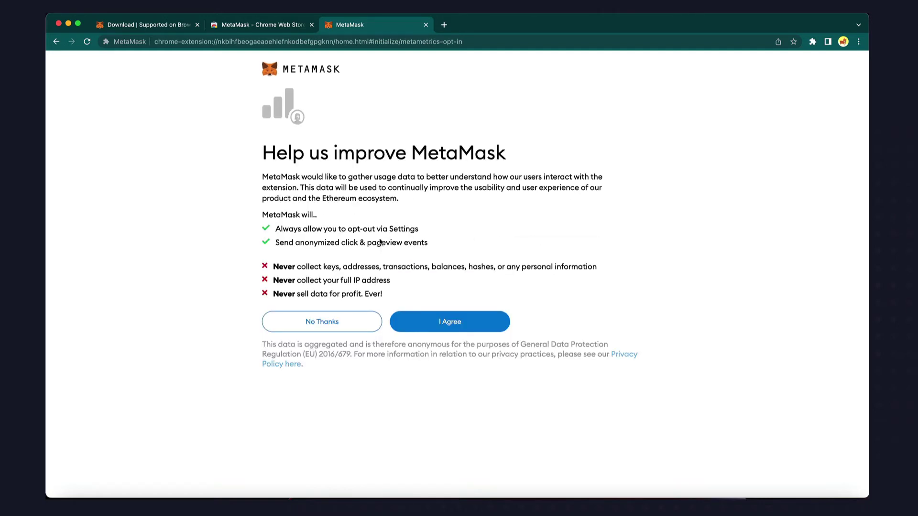
click(329, 325)
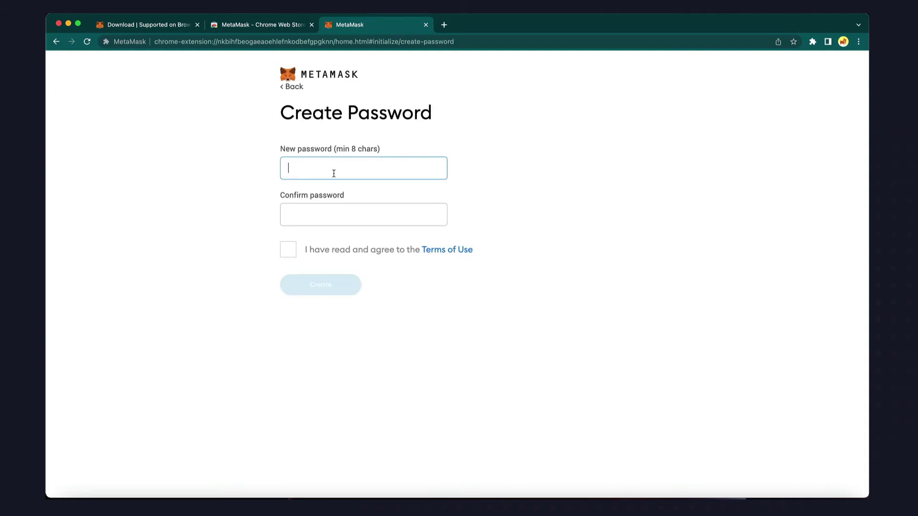
Enter and confirm the new wallet password, accept the Terms of Use, and create the wallet
key(super+v)
key(Tab)
text(••••••••••)
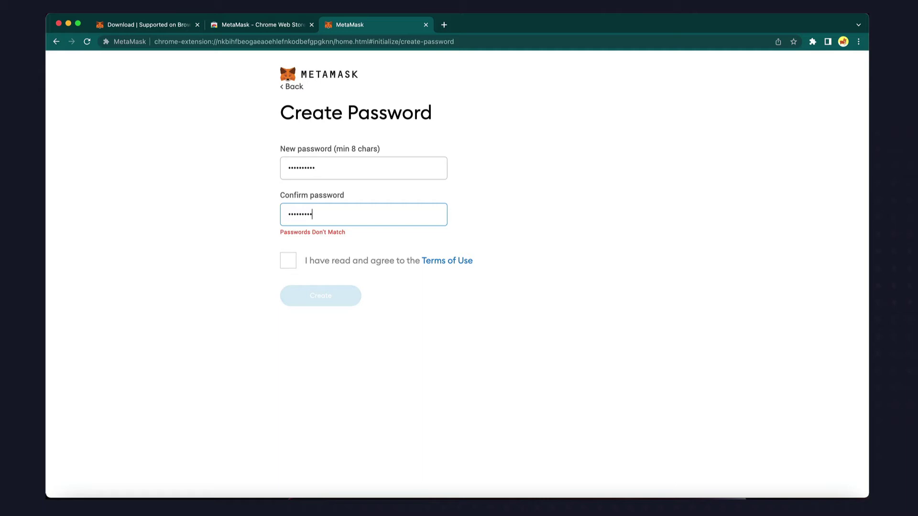
click(282, 257)
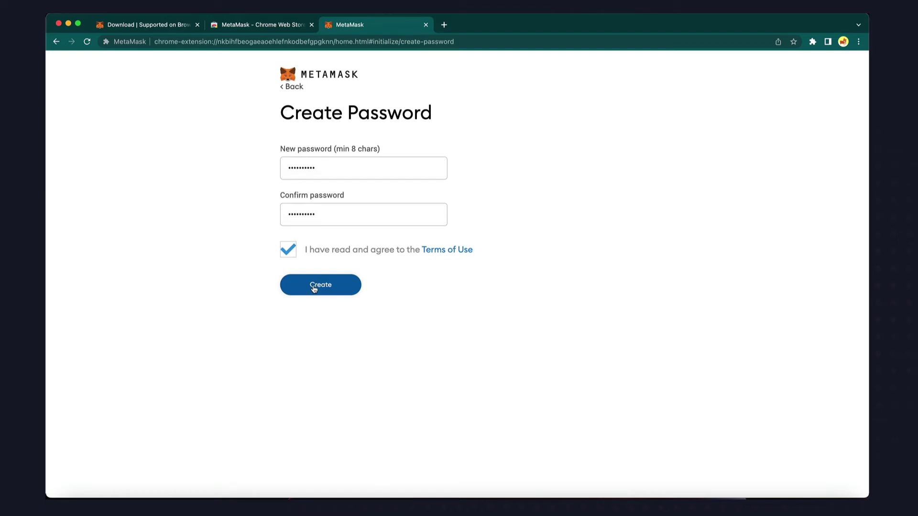
click(314, 289)
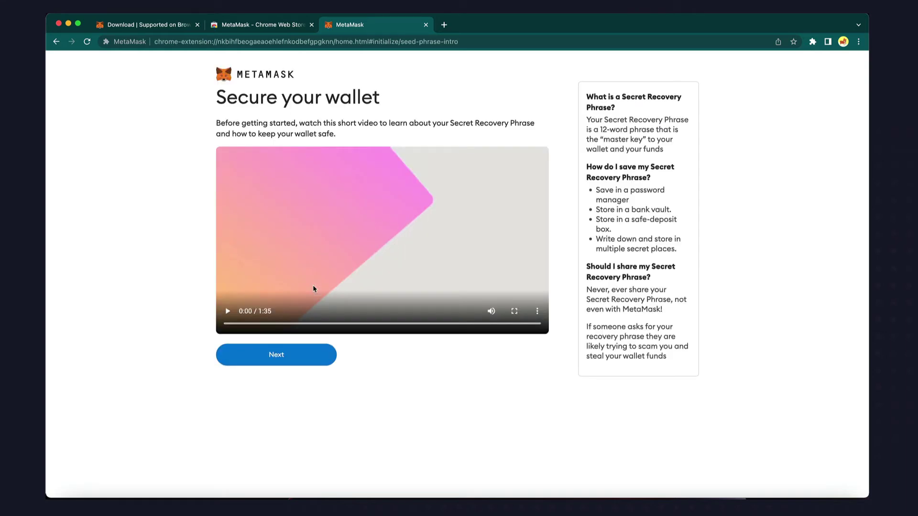
Reveal and select the 12-word Secret Recovery Phrase, then continue to its confirmation page
click(285, 356)
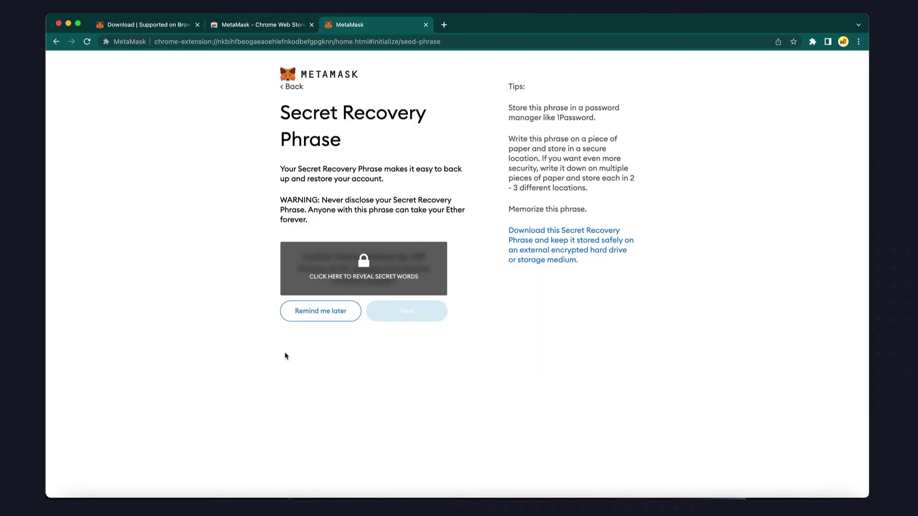
click(363, 278)
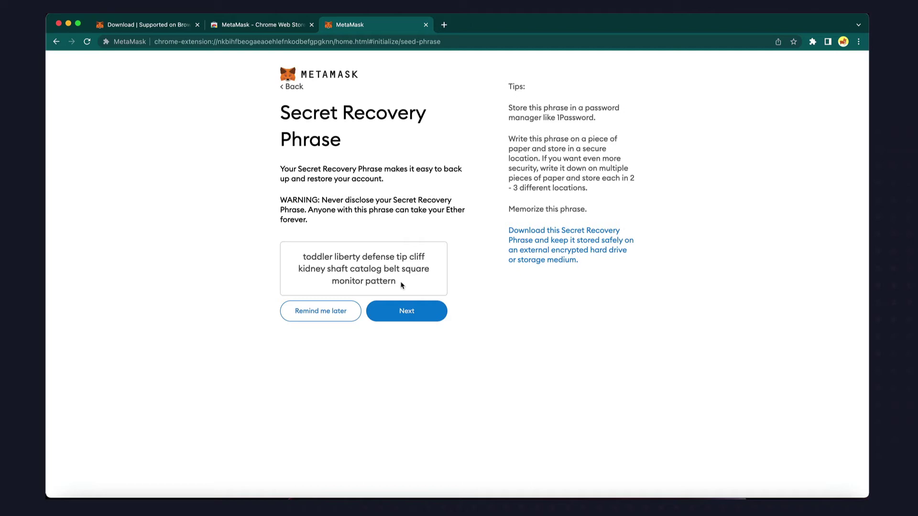
drag(404, 283, 296, 259)
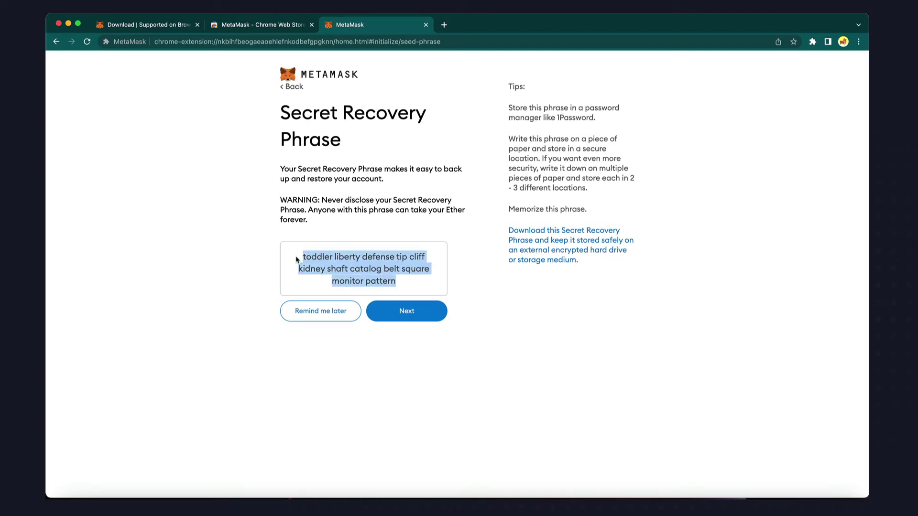
click(296, 259)
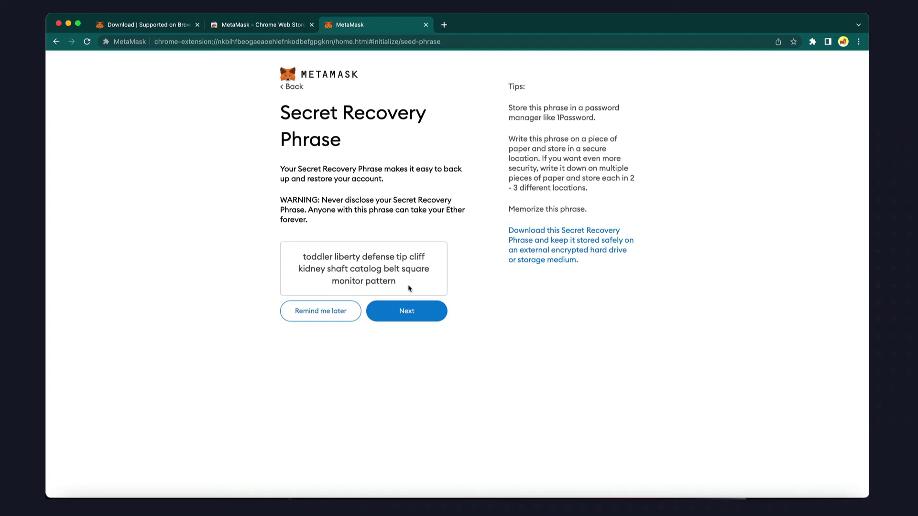
click(407, 311)
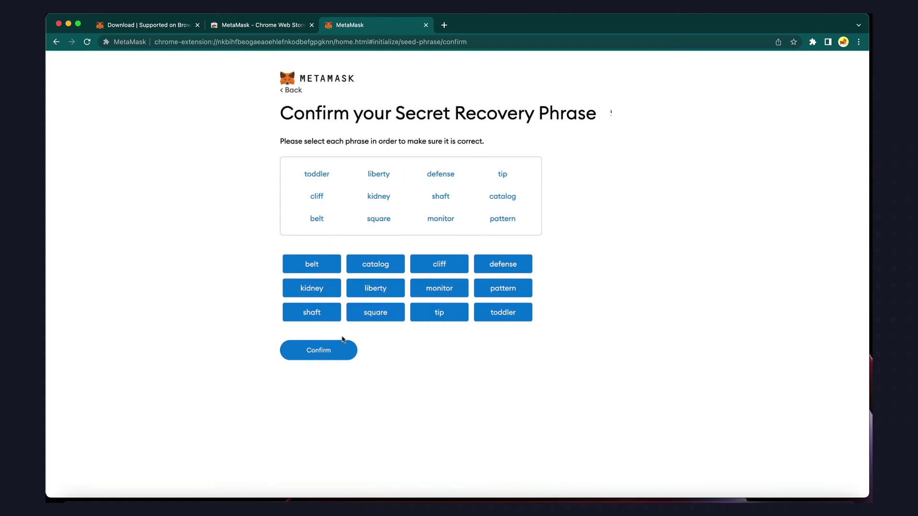
Confirm the recovery phrase and finish setup to reach Account 1 showing 0 ETH
click(342, 341)
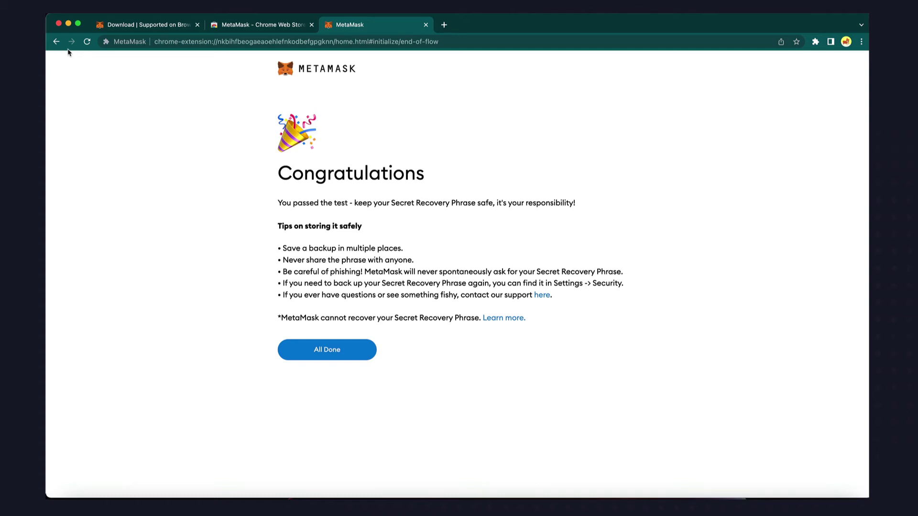
click(319, 349)
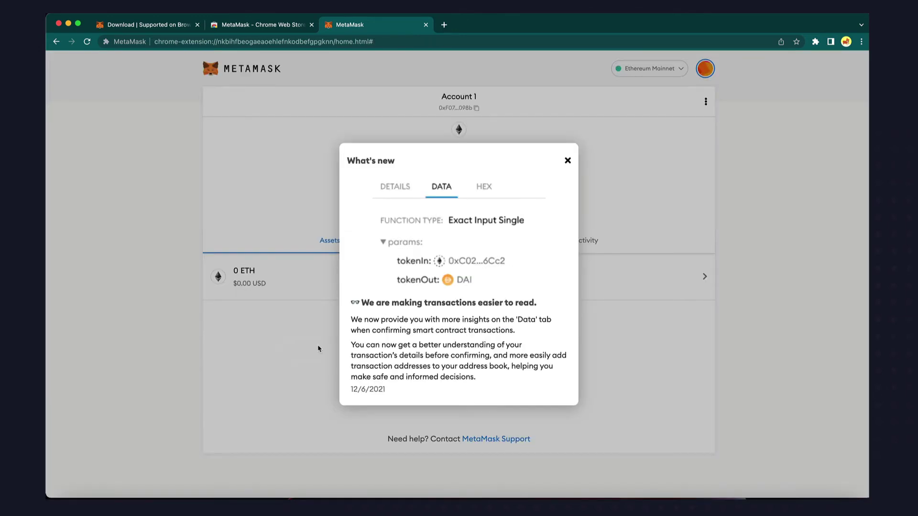
Rename Account 1 to 'My Metamask' through Account details in the MetaMask popup
click(568, 161)
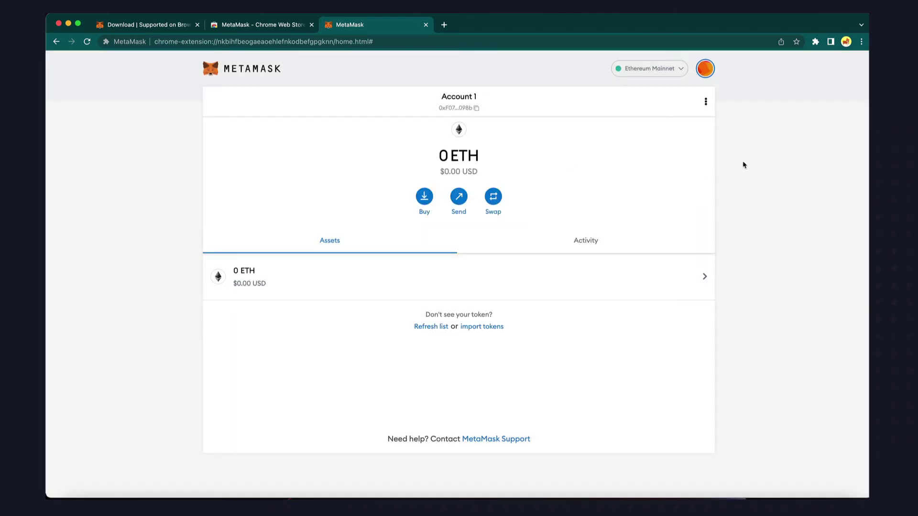
click(816, 41)
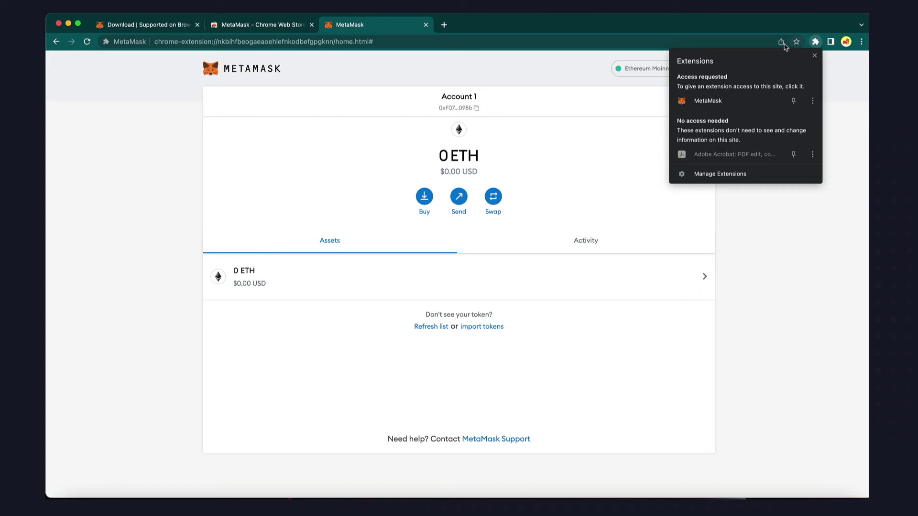
click(743, 102)
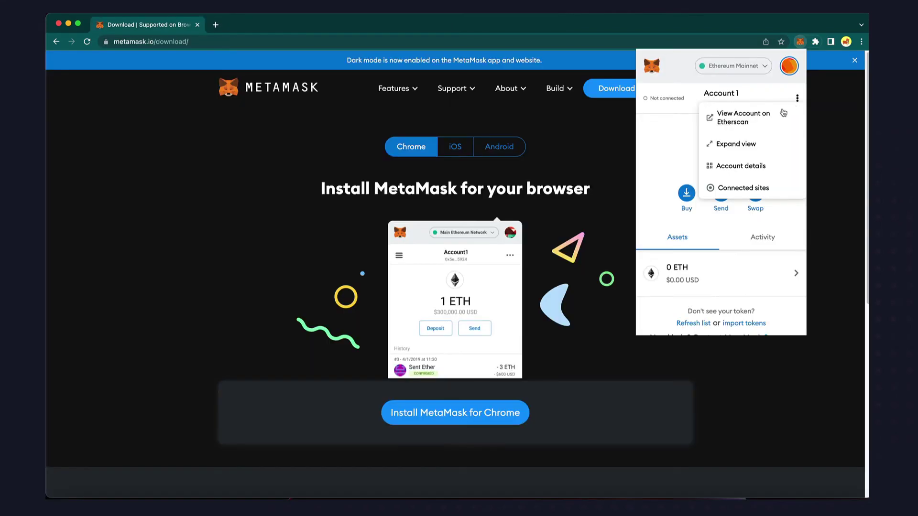
click(761, 168)
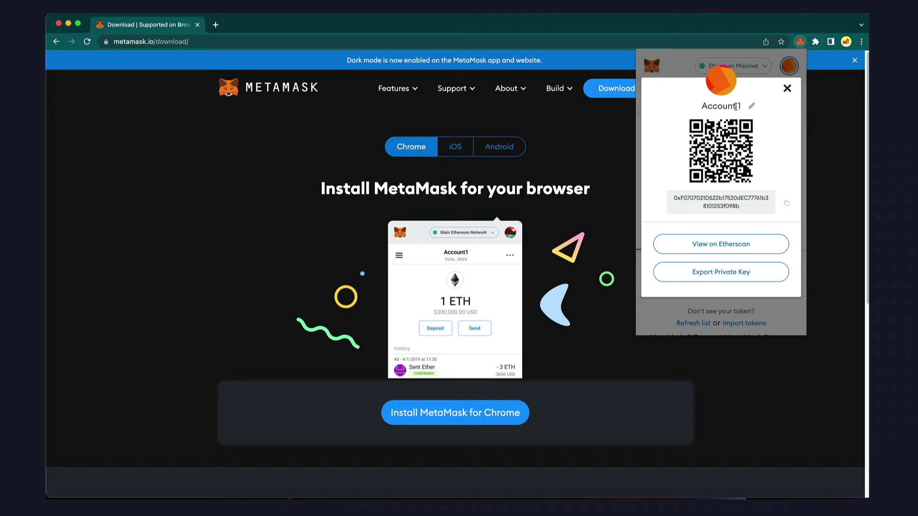
click(751, 108)
text(My Metamask)
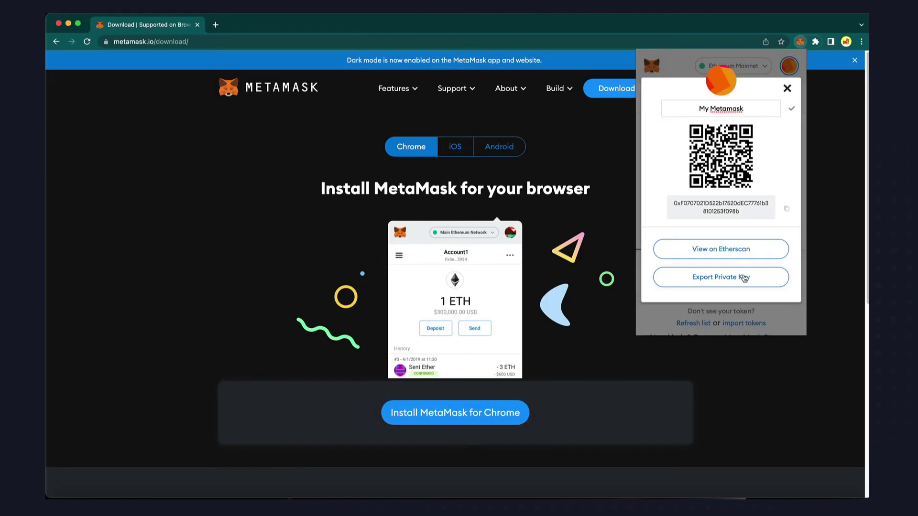
click(791, 110)
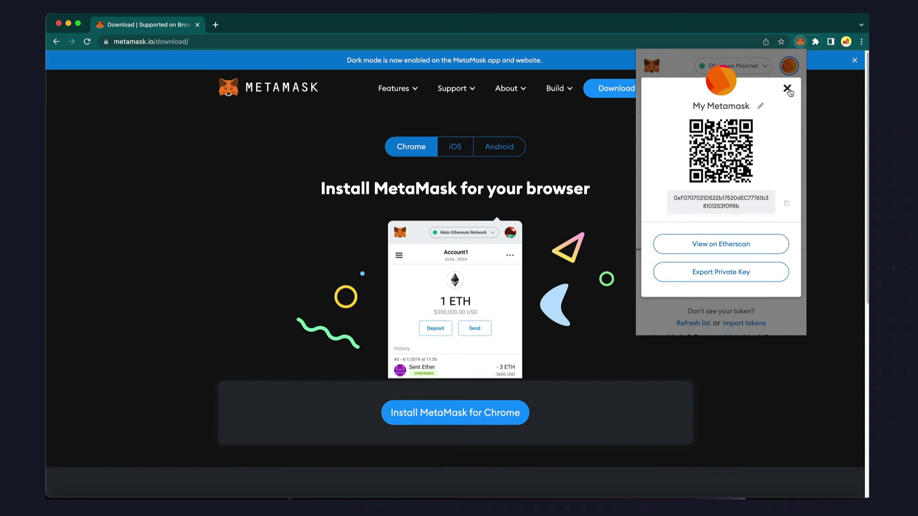
click(787, 90)
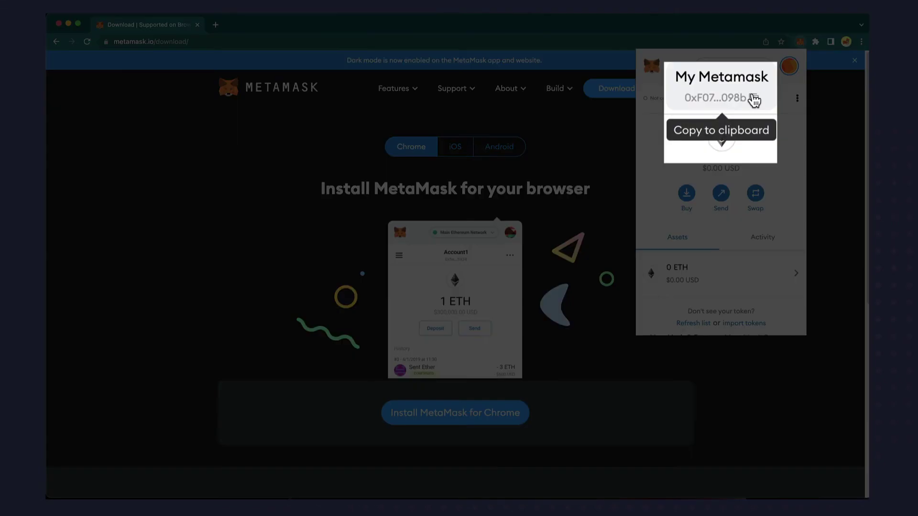
Copy the My Metamask account's wallet address to the clipboard
click(739, 104)
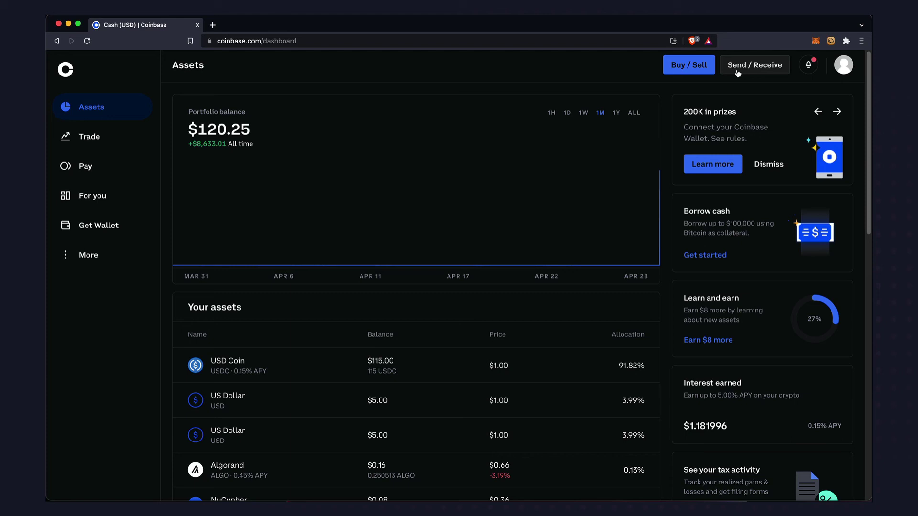
Send 100 USDC from Coinbase to the pasted MetaMask wallet address and confirm
click(738, 73)
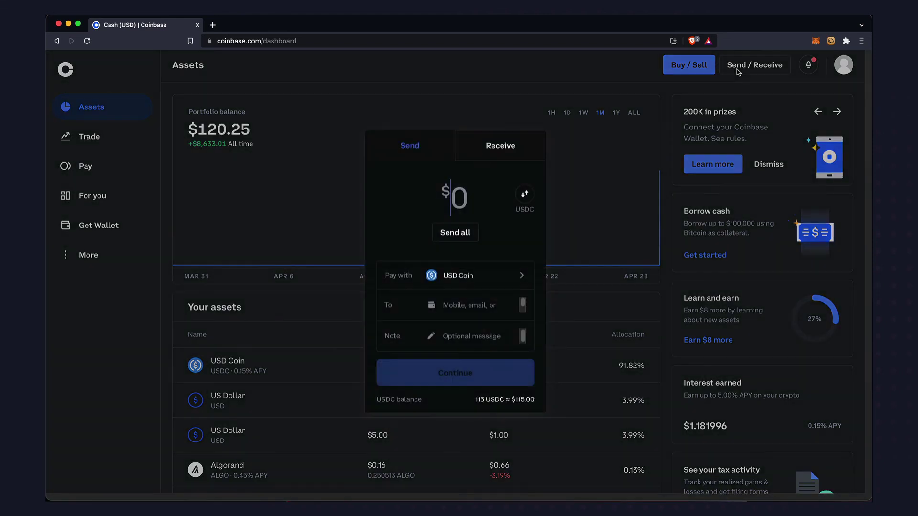
text(100)
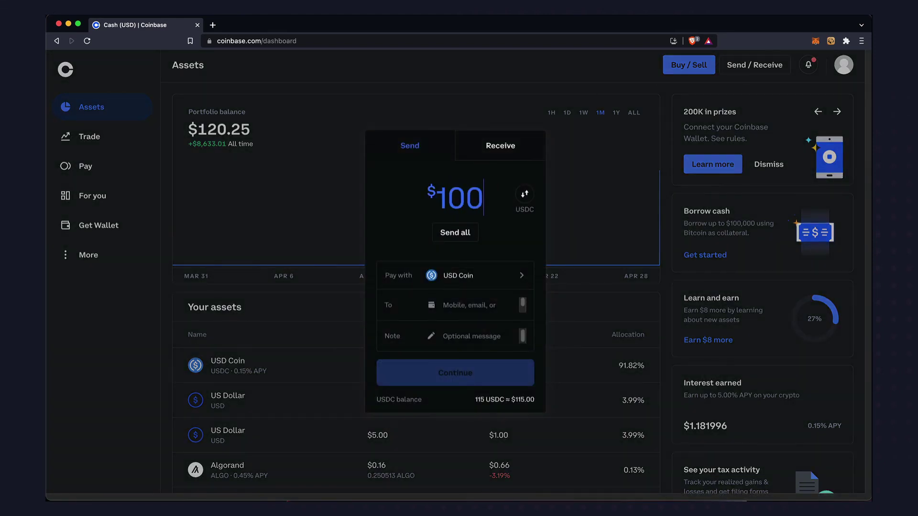
click(454, 305)
key(super+v)
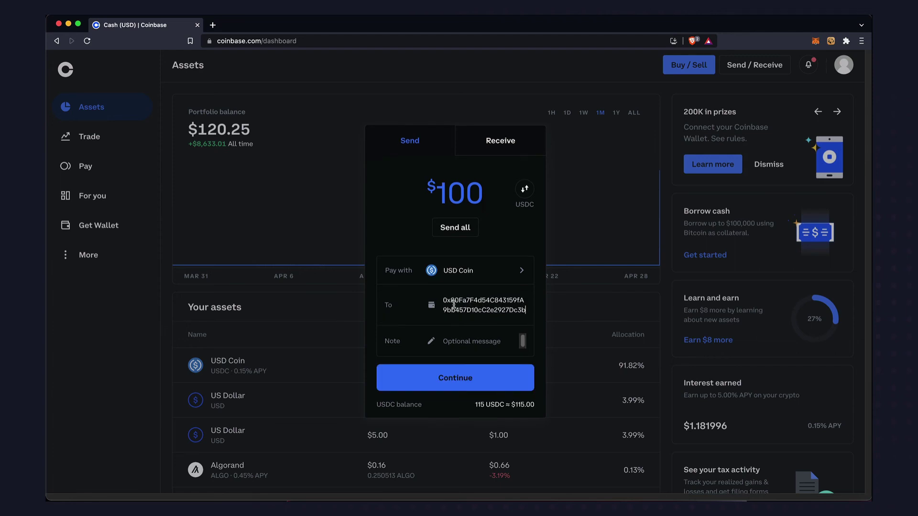
click(466, 376)
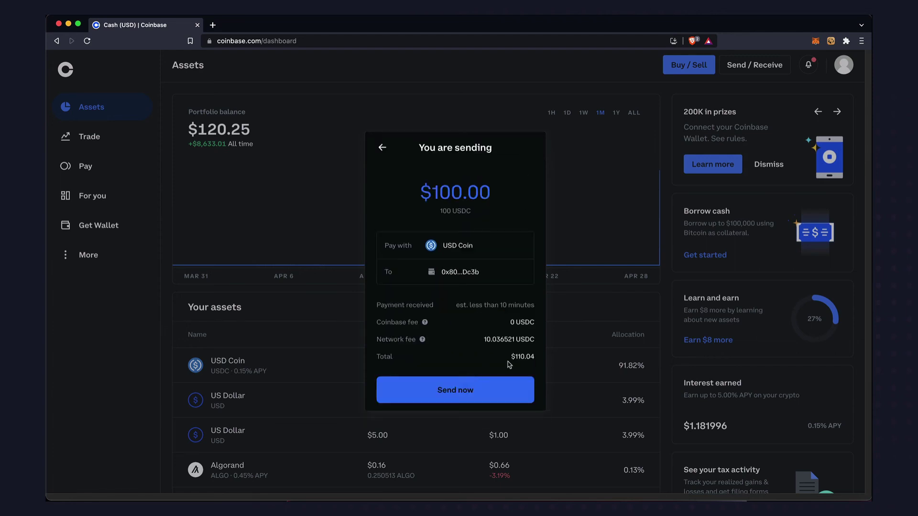
click(473, 388)
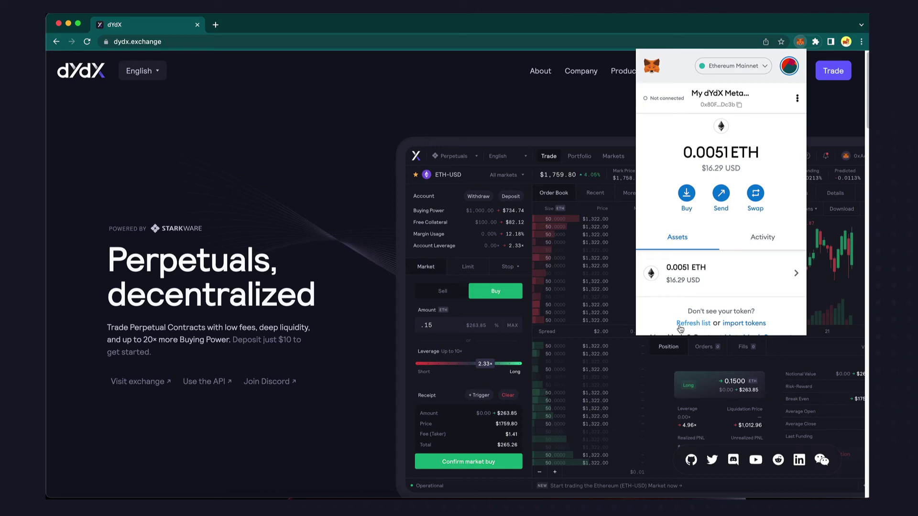
Refresh MetaMask's token list so the 100 USDC shows beside the 0.0051 ETH
click(680, 325)
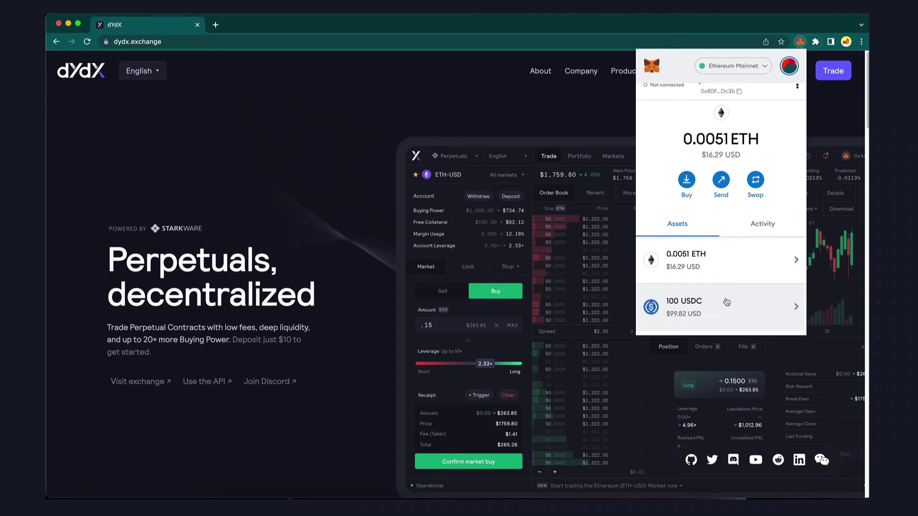
scroll(727, 302, down, 2)
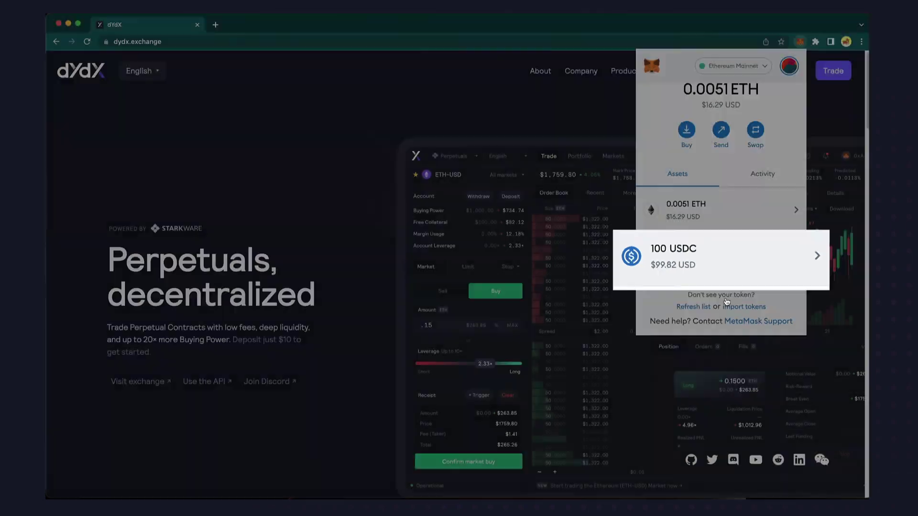